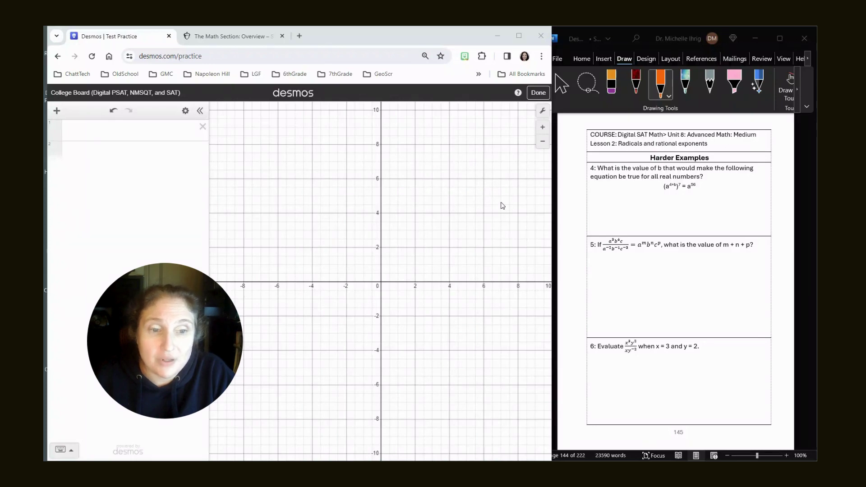
- Enter problem 4's expression (a^(4+b))^7 on Desmos's first expression line
{"action": "left_click", "coordinate": [627, 174]}
{"action": "key", "text": "BackSpace"}
{"action": "key", "text": "BackSpace"}
{"action": "key", "text": "BackSpace"}
{"action": "left_click", "coordinate": [99, 140]}
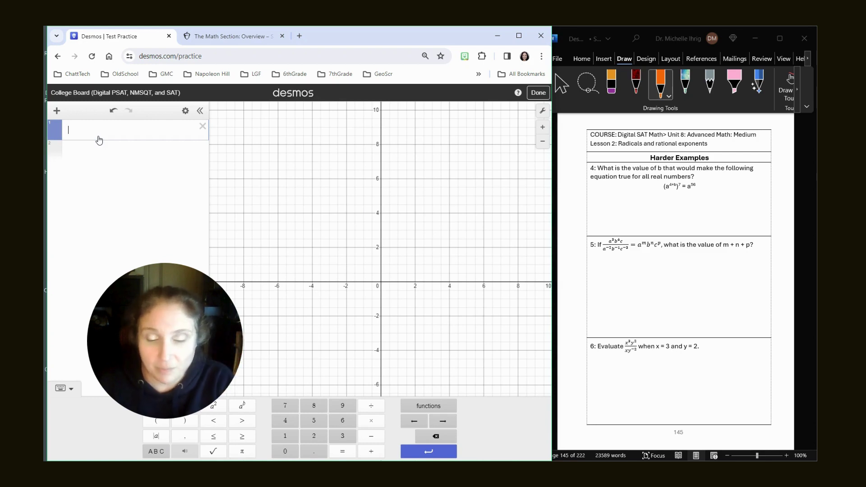
{"action": "type", "text": "("}
{"action": "type", "text": "a"}
{"action": "type", "text": "^"}
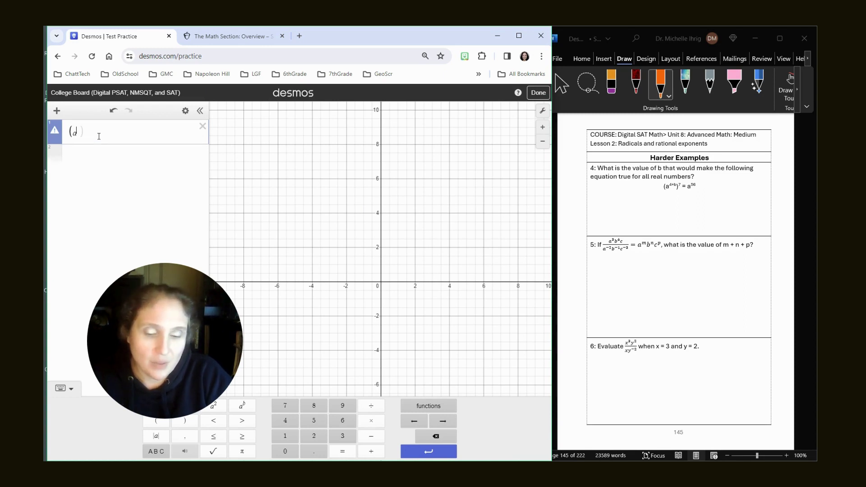
{"action": "type", "text": "(4+b)"}
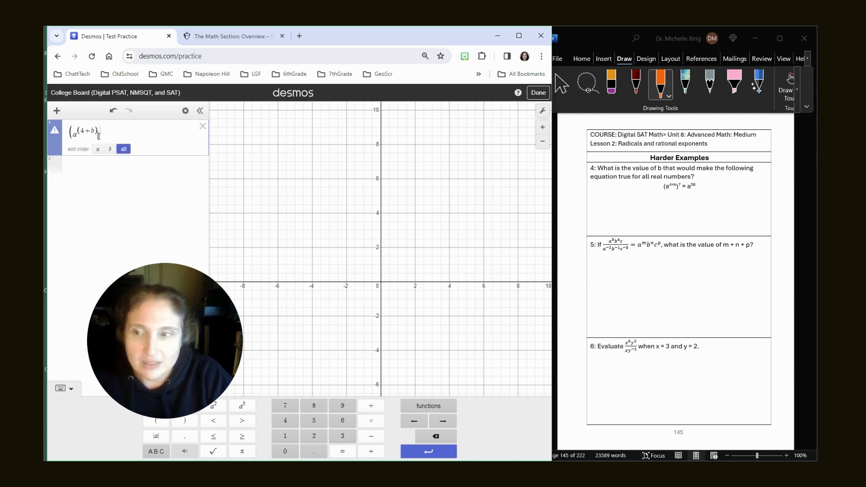
{"action": "type", "text": ")"}
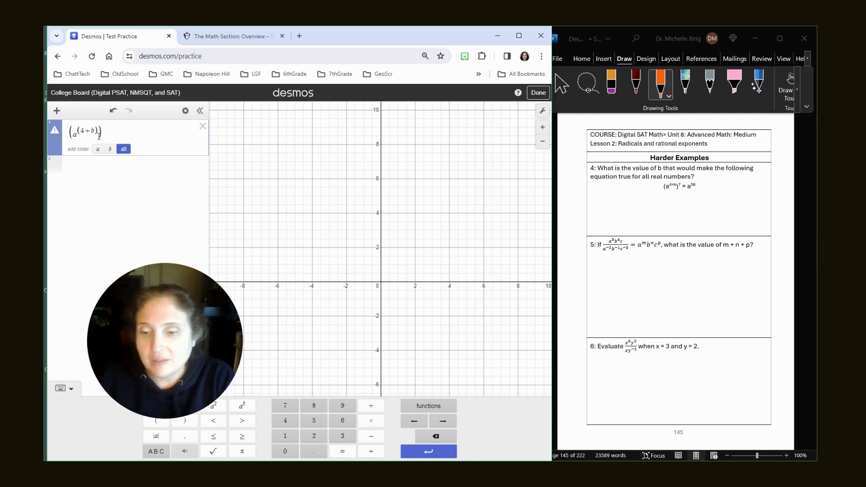
{"action": "left_click", "coordinate": [255, 406]}
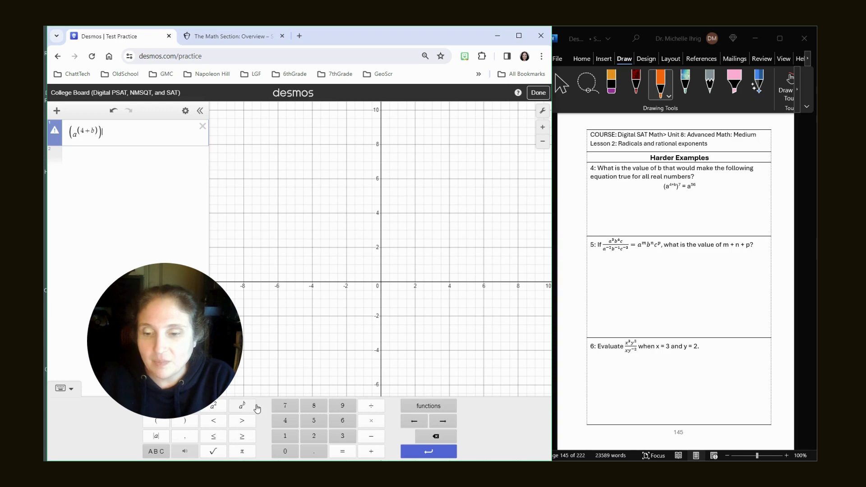
{"action": "left_click", "coordinate": [296, 407]}
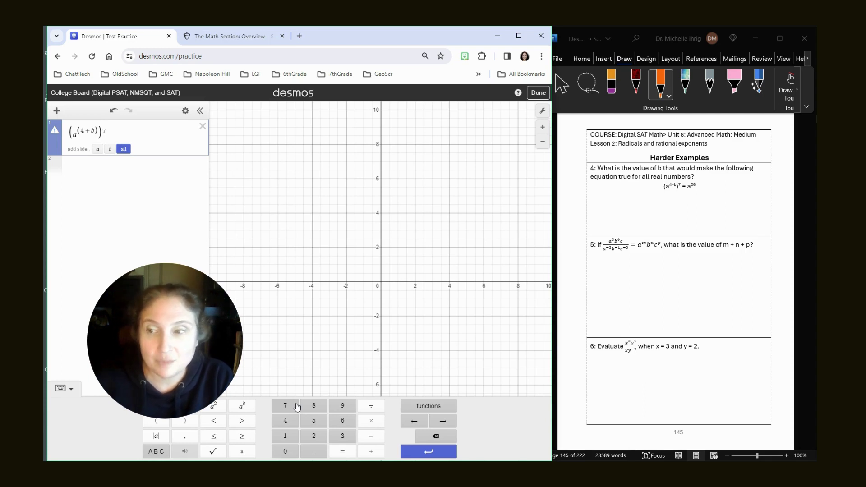
- Add sliders for a and b, set a to 3.2, and enter a^56 on a new row
{"action": "left_click", "coordinate": [124, 149]}
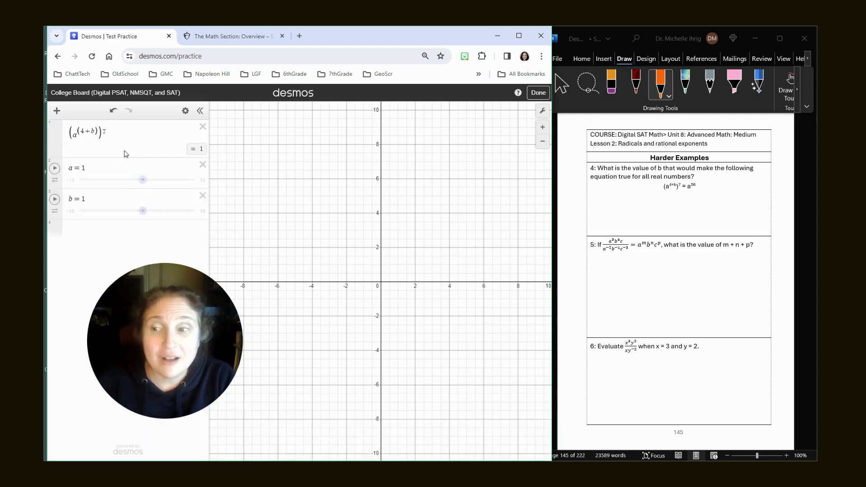
{"action": "left_click_drag", "start_coordinate": [143, 180], "coordinate": [155, 182]}
{"action": "left_click_drag", "start_coordinate": [142, 213], "coordinate": [123, 213]}
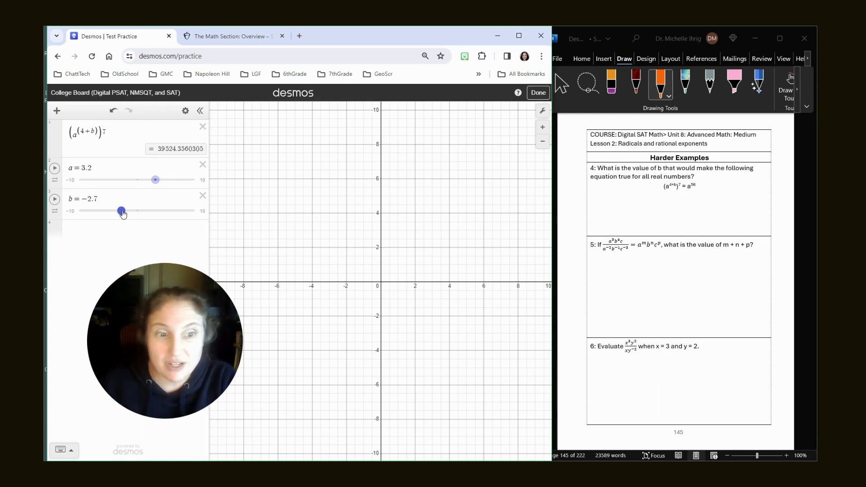
{"action": "left_click", "coordinate": [112, 231]}
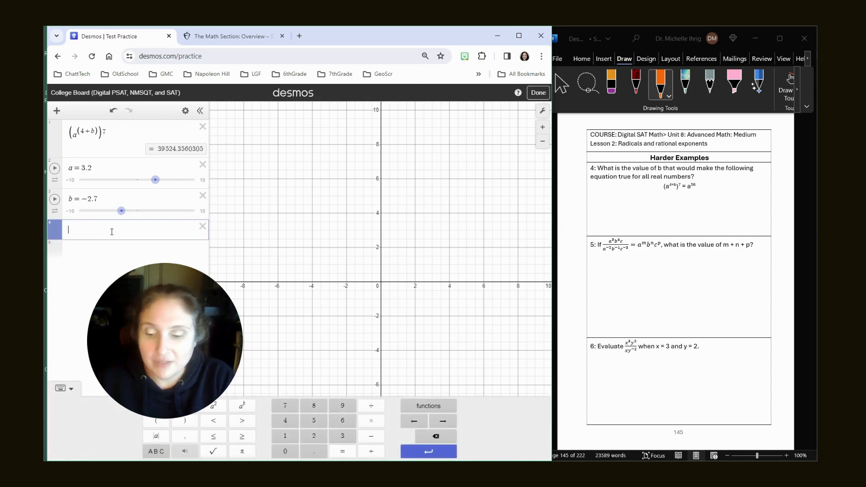
{"action": "type", "text": "a^56"}
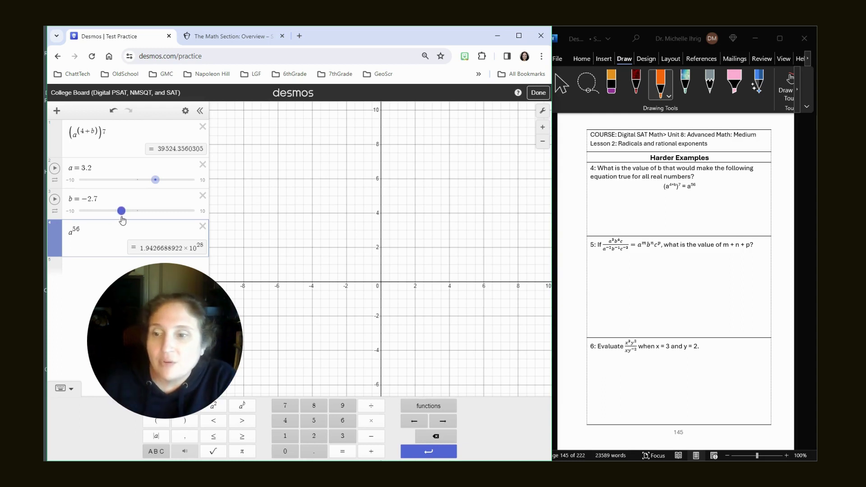
- Adjust slider b to 4 so both expressions equal 1.9426688922×10^28
{"action": "mouse_move", "coordinate": [120, 210]}
{"action": "left_mouse_down"}
{"action": "mouse_move", "coordinate": [113, 216]}
{"action": "mouse_move", "coordinate": [131, 215]}
{"action": "left_mouse_up"}
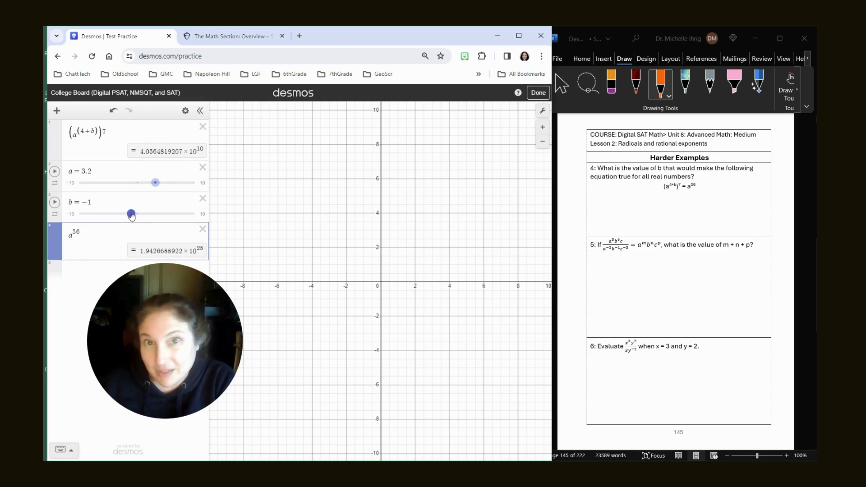
{"action": "left_click_drag", "start_coordinate": [131, 216], "coordinate": [155, 218]}
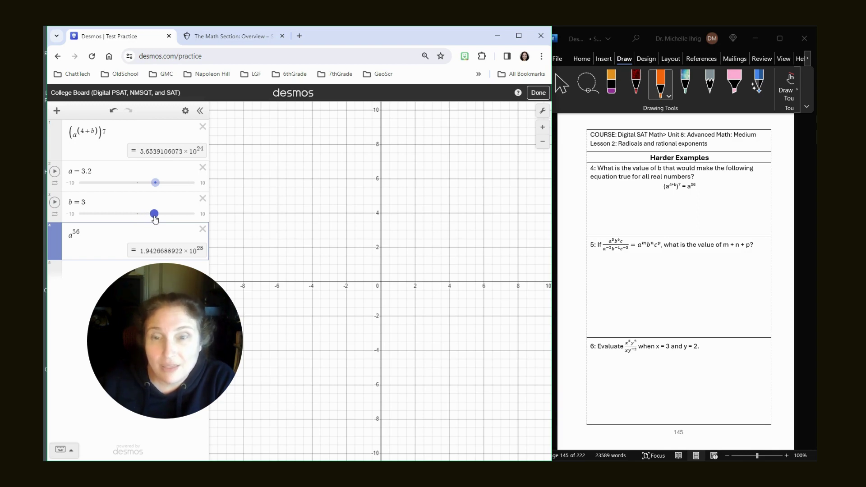
{"action": "left_click_drag", "start_coordinate": [155, 219], "coordinate": [160, 219]}
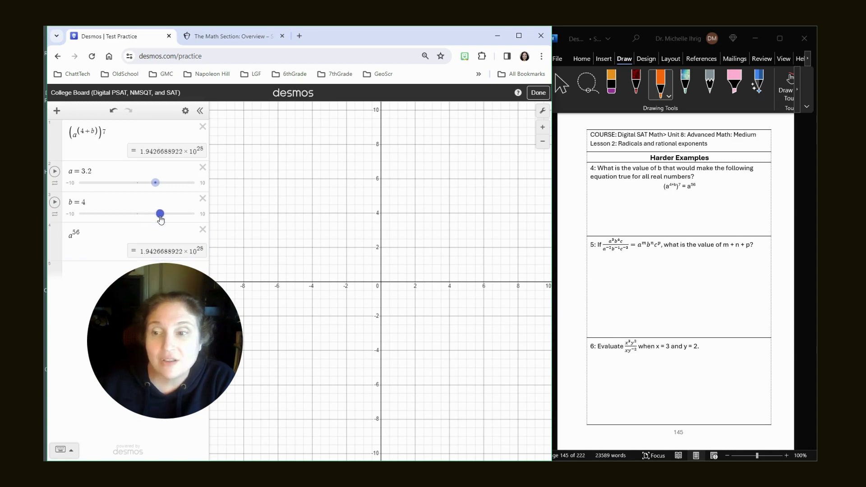
{"action": "left_click", "coordinate": [83, 203]}
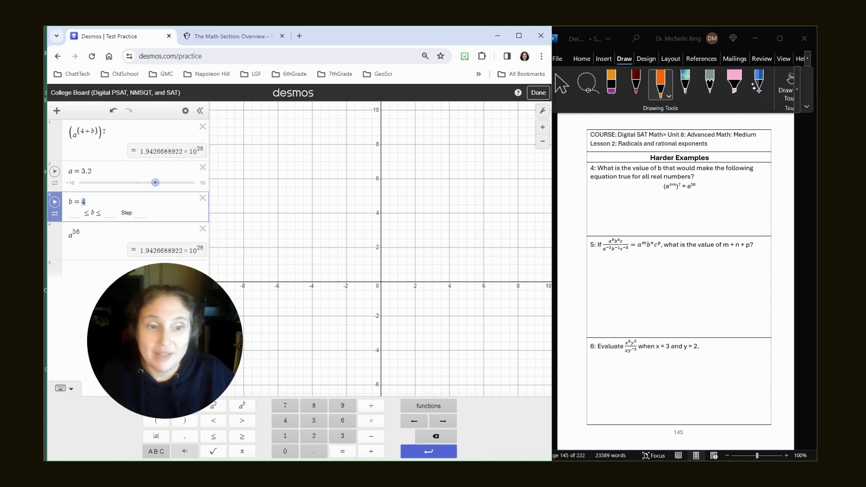
- Ink b=4 in orange beside question 4, then move Desmos slider a to −5.8
{"action": "left_click", "coordinate": [711, 203]}
{"action": "mouse_move", "coordinate": [726, 178]}
{"action": "left_mouse_down"}
{"action": "mouse_move", "coordinate": [727, 190]}
{"action": "mouse_move", "coordinate": [759, 182]}
{"action": "left_mouse_up"}
{"action": "left_click_drag", "start_coordinate": [756, 173], "coordinate": [754, 190]}
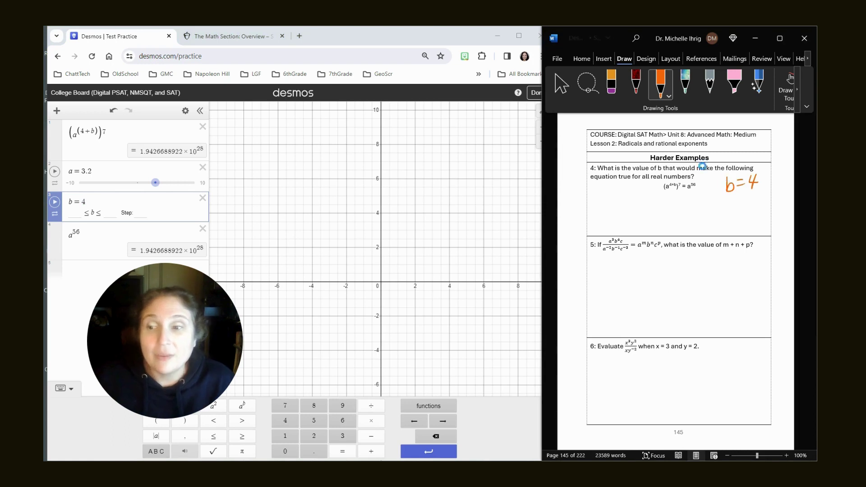
{"action": "left_click_drag", "start_coordinate": [149, 184], "coordinate": [104, 189]}
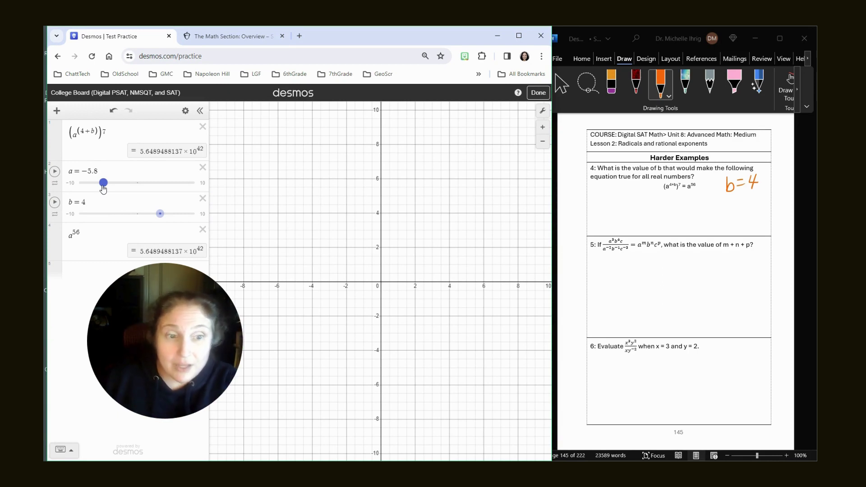
- Ink question 4's working: 7(4+b)=56, 28+7b=56, 7b=28, b=4
{"action": "left_click", "coordinate": [601, 197]}
{"action": "mouse_move", "coordinate": [602, 197]}
{"action": "left_mouse_down"}
{"action": "mouse_move", "coordinate": [610, 206]}
{"action": "mouse_move", "coordinate": [648, 196]}
{"action": "left_mouse_up"}
{"action": "left_click_drag", "start_coordinate": [640, 200], "coordinate": [648, 199]}
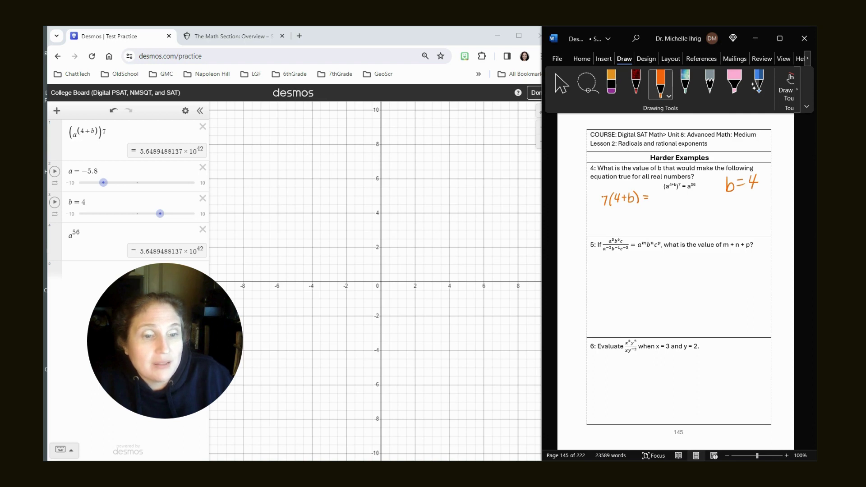
{"action": "left_click_drag", "start_coordinate": [653, 195], "coordinate": [660, 199]}
{"action": "left_click_drag", "start_coordinate": [609, 209], "coordinate": [633, 215]}
{"action": "mouse_move", "coordinate": [639, 206]}
{"action": "left_mouse_down"}
{"action": "mouse_move", "coordinate": [666, 209]}
{"action": "mouse_move", "coordinate": [630, 216]}
{"action": "mouse_move", "coordinate": [633, 224]}
{"action": "mouse_move", "coordinate": [668, 218]}
{"action": "left_mouse_up"}
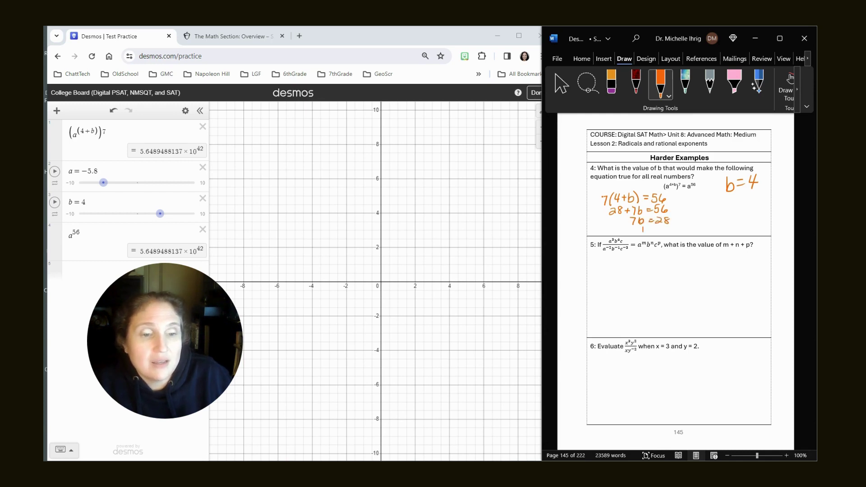
{"action": "left_click_drag", "start_coordinate": [643, 233], "coordinate": [645, 229]}
{"action": "left_click_drag", "start_coordinate": [650, 229], "coordinate": [653, 230]}
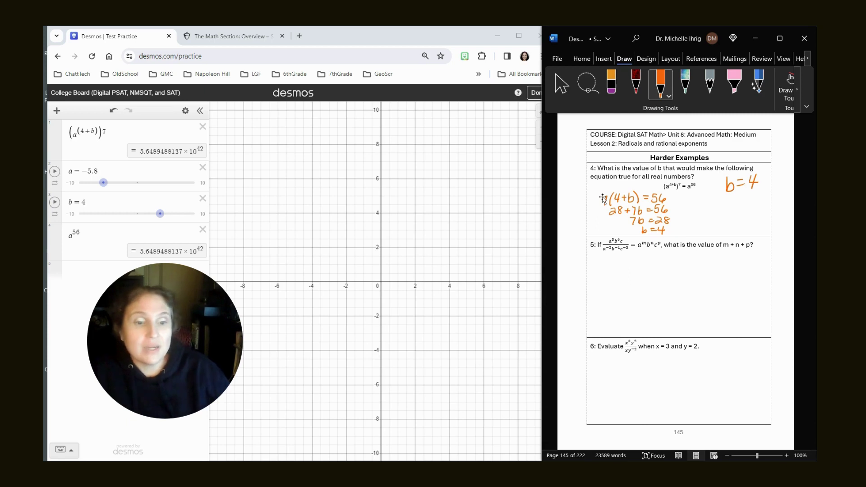
- Copy problem 5's fraction a³b⁴c over a⁻²b⁻¹c⁻³ in orange ink below it
{"action": "left_click_drag", "start_coordinate": [600, 267], "coordinate": [604, 270]}
{"action": "mouse_move", "coordinate": [613, 260]}
{"action": "left_mouse_down"}
{"action": "mouse_move", "coordinate": [612, 273]}
{"action": "mouse_move", "coordinate": [645, 279]}
{"action": "mouse_move", "coordinate": [599, 298]}
{"action": "mouse_move", "coordinate": [606, 287]}
{"action": "mouse_move", "coordinate": [618, 298]}
{"action": "mouse_move", "coordinate": [626, 285]}
{"action": "left_mouse_up"}
{"action": "mouse_move", "coordinate": [628, 282]}
{"action": "left_mouse_down"}
{"action": "mouse_move", "coordinate": [635, 299]}
{"action": "mouse_move", "coordinate": [727, 279]}
{"action": "left_mouse_up"}
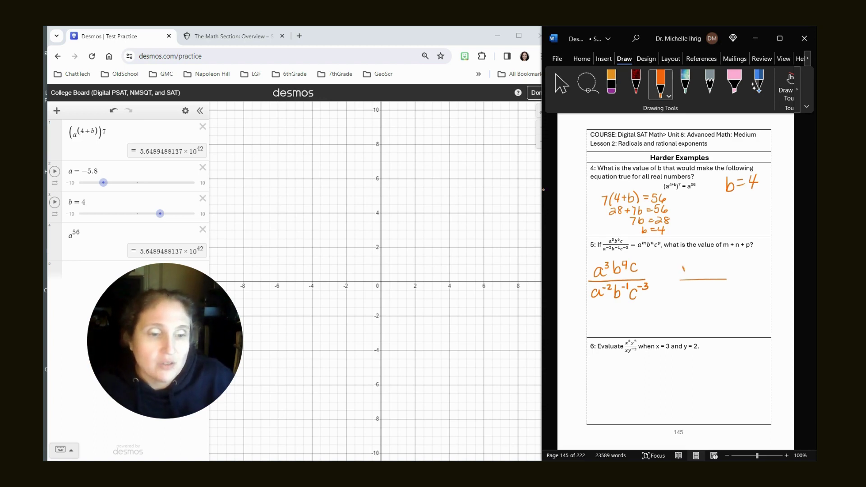
- Write an orange a on problem 5's answer line beside the fraction
{"action": "mouse_move", "coordinate": [682, 267]}
{"action": "left_mouse_down"}
{"action": "mouse_move", "coordinate": [677, 279]}
{"action": "mouse_move", "coordinate": [690, 280]}
{"action": "left_mouse_up"}
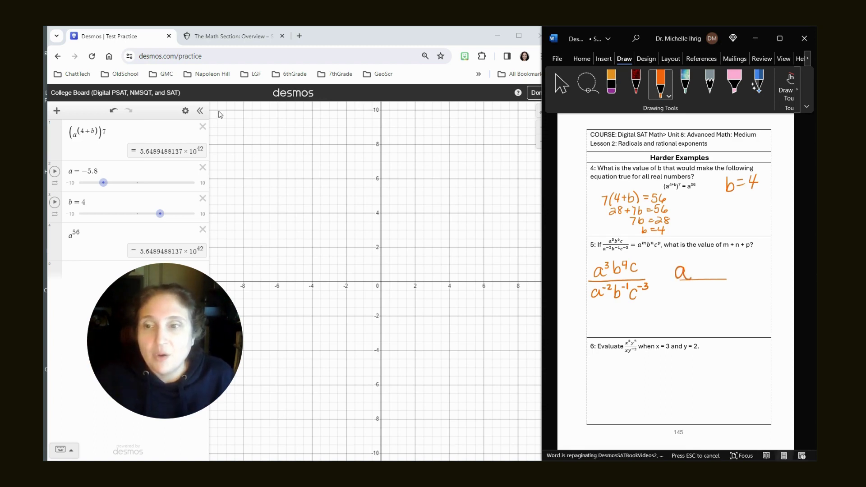
- Clear Desmos and compute 3 − −2 = 5; ink exponent 5 on a and cross out both a terms
{"action": "left_click", "coordinate": [186, 111]}
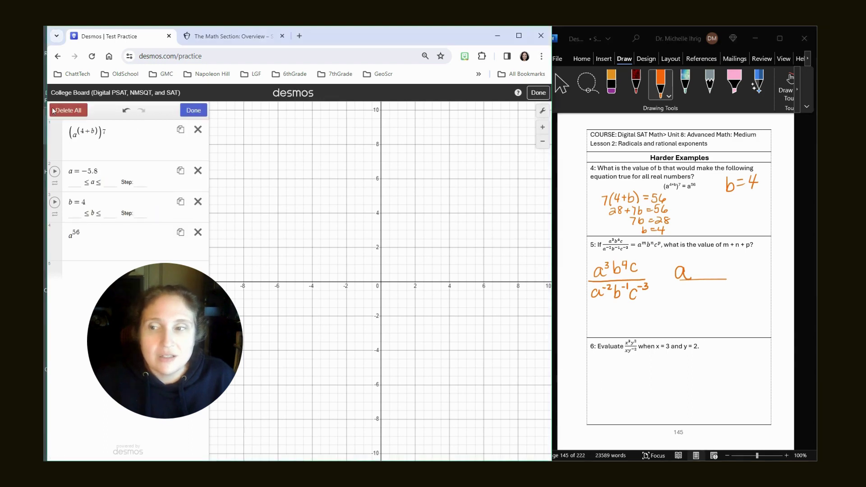
{"action": "left_click", "coordinate": [66, 111]}
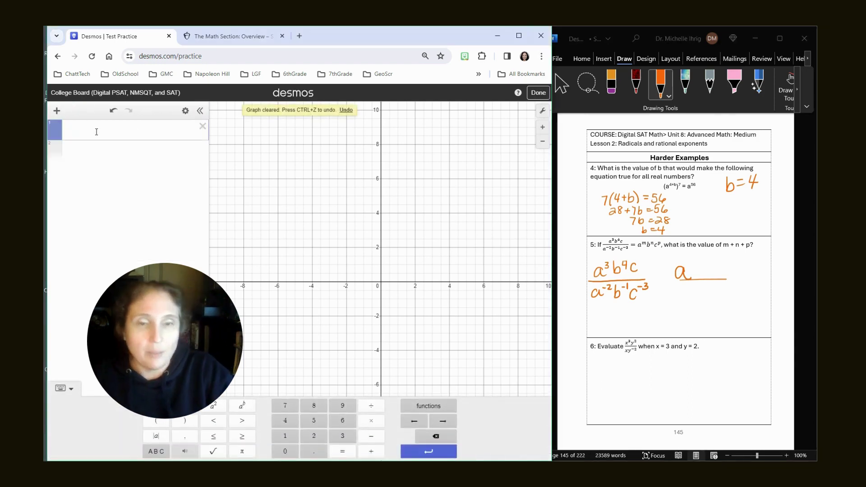
{"action": "type", "text": "3 −"}
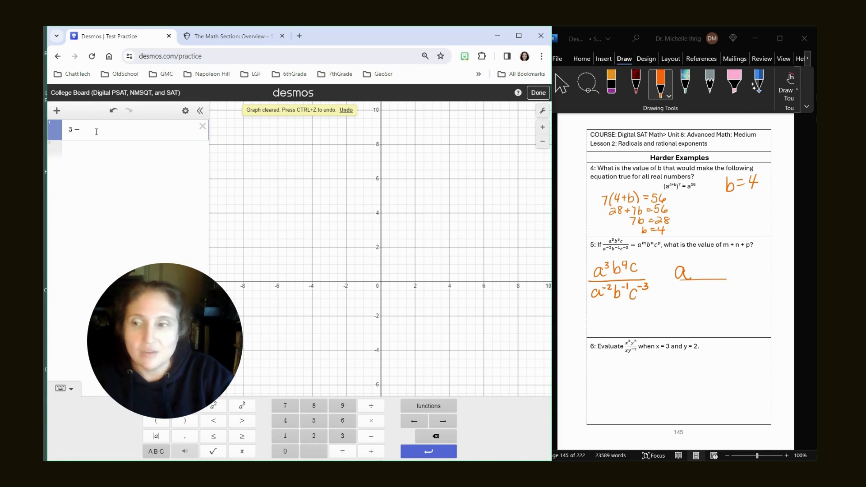
{"action": "type", "text": "- -2"}
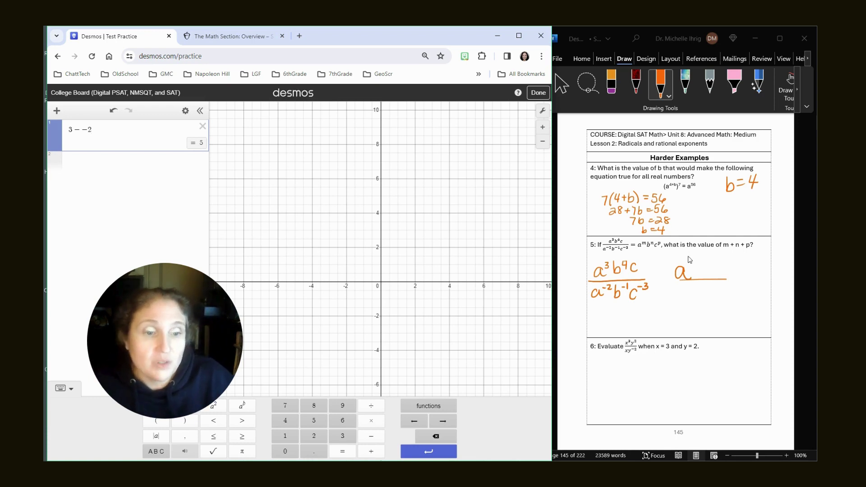
{"action": "mouse_move", "coordinate": [686, 260]}
{"action": "left_mouse_down"}
{"action": "mouse_move", "coordinate": [689, 267]}
{"action": "mouse_move", "coordinate": [691, 258]}
{"action": "left_mouse_up"}
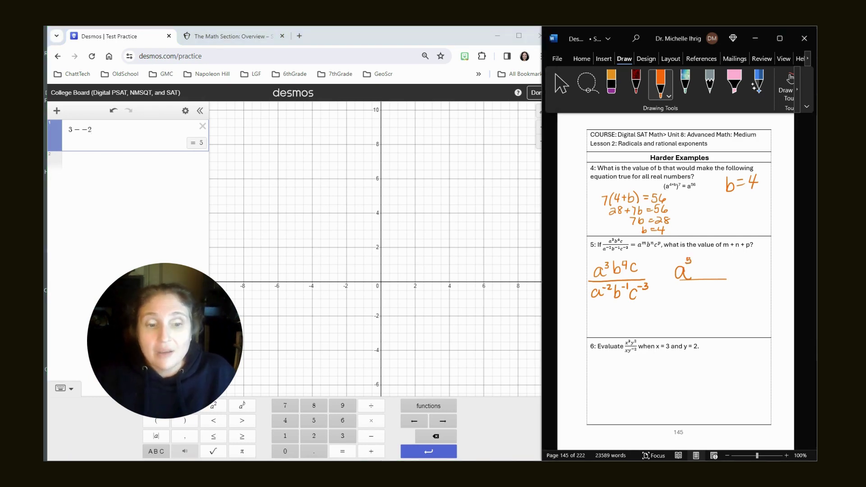
{"action": "left_click_drag", "start_coordinate": [599, 285], "coordinate": [592, 301]}
{"action": "left_click_drag", "start_coordinate": [604, 270], "coordinate": [599, 282]}
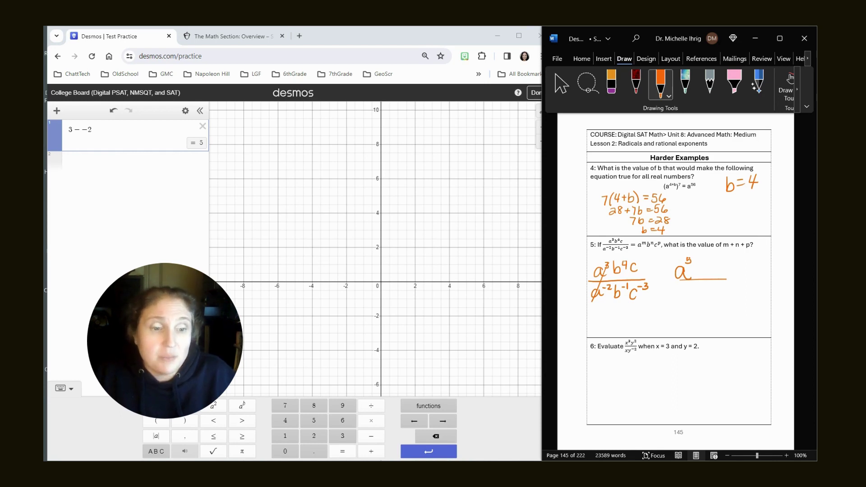
- Compute 4 − −1 = 5 in Desmos and ink b⁵ in problem 5's answer
{"action": "left_click_drag", "start_coordinate": [697, 260], "coordinate": [698, 277]}
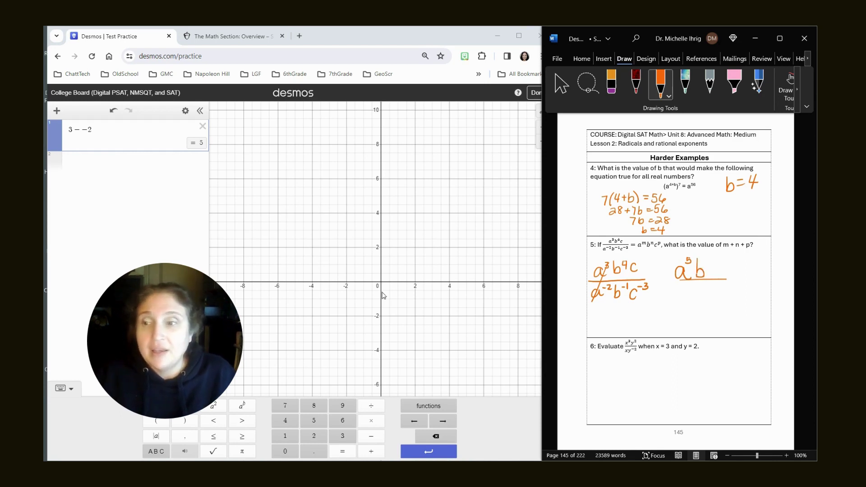
{"action": "left_click", "coordinate": [149, 172]}
{"action": "type", "text": "4 −"}
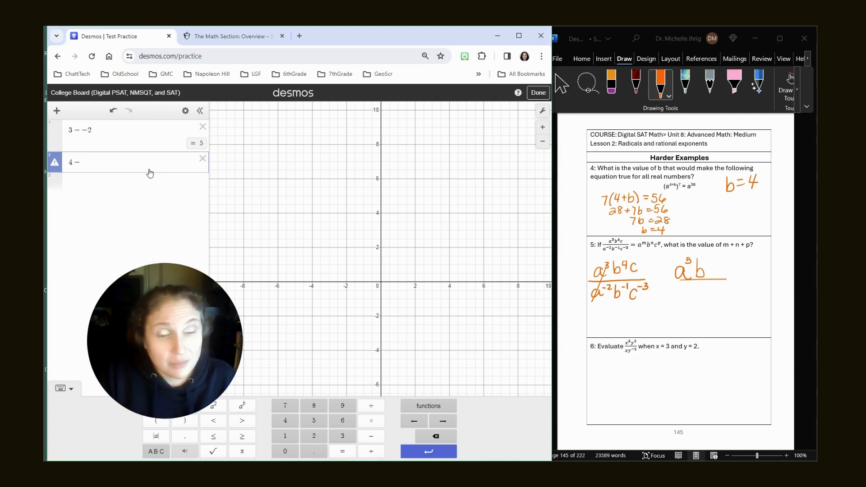
{"action": "type", "text": "--1"}
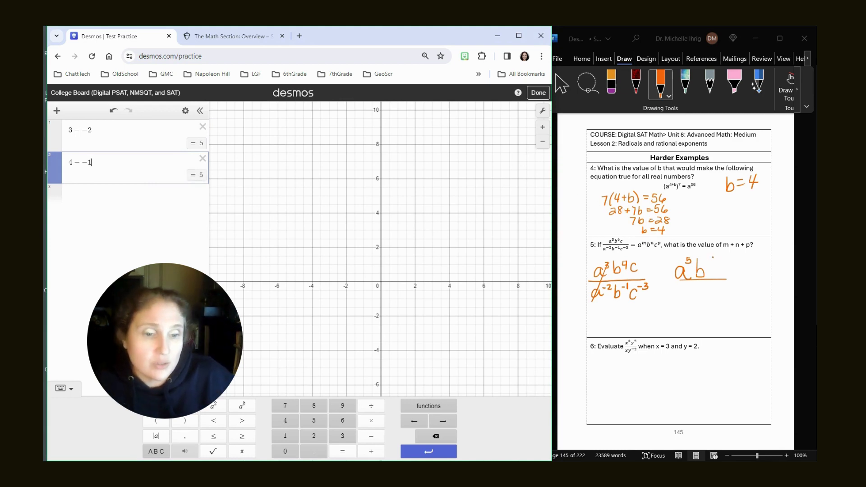
{"action": "left_click_drag", "start_coordinate": [707, 256], "coordinate": [705, 264]}
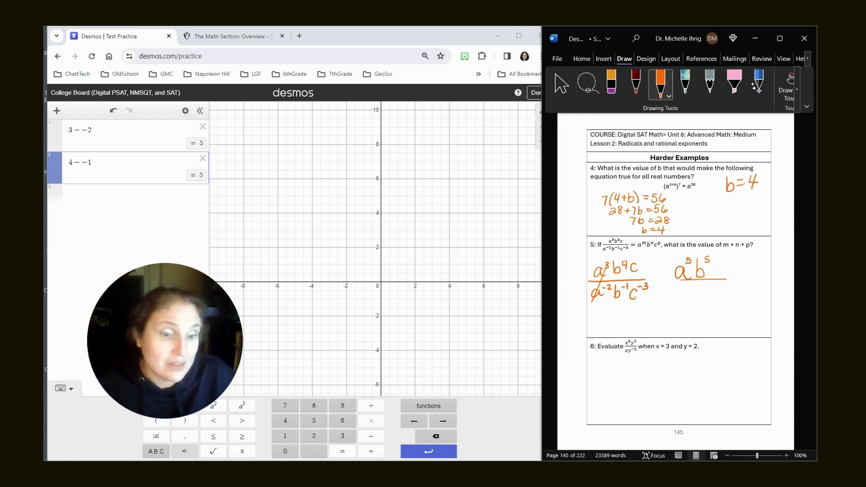
- Compute 1 − −3 = 4 in Desmos and ink c⁴ after a⁵b⁵
{"action": "mouse_move", "coordinate": [720, 265]}
{"action": "left_mouse_down"}
{"action": "mouse_move", "coordinate": [712, 273]}
{"action": "mouse_move", "coordinate": [722, 275]}
{"action": "left_mouse_up"}
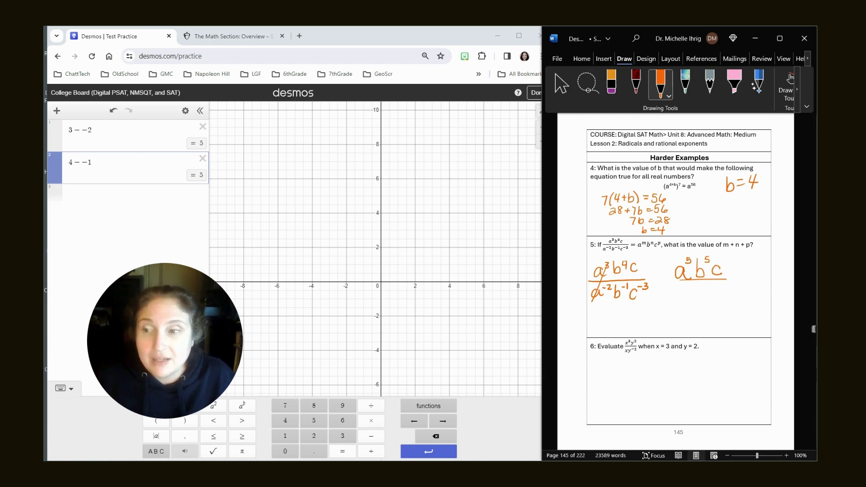
{"action": "left_click", "coordinate": [91, 203]}
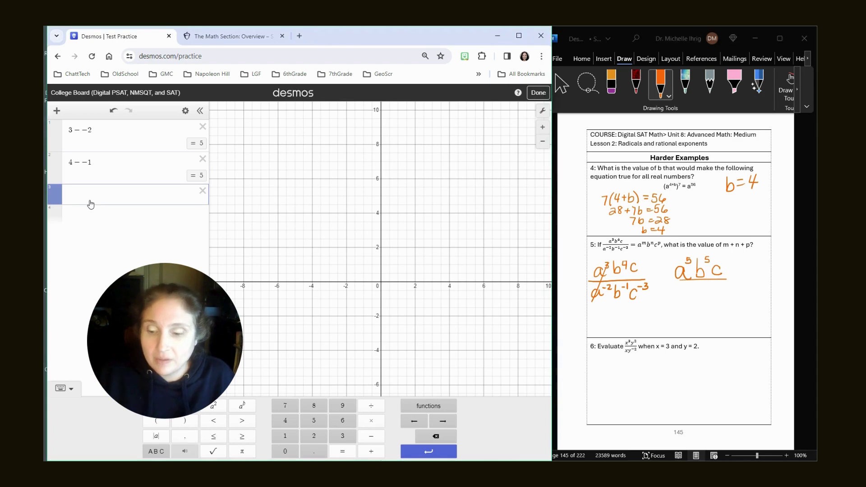
{"action": "type", "text": "1 −"}
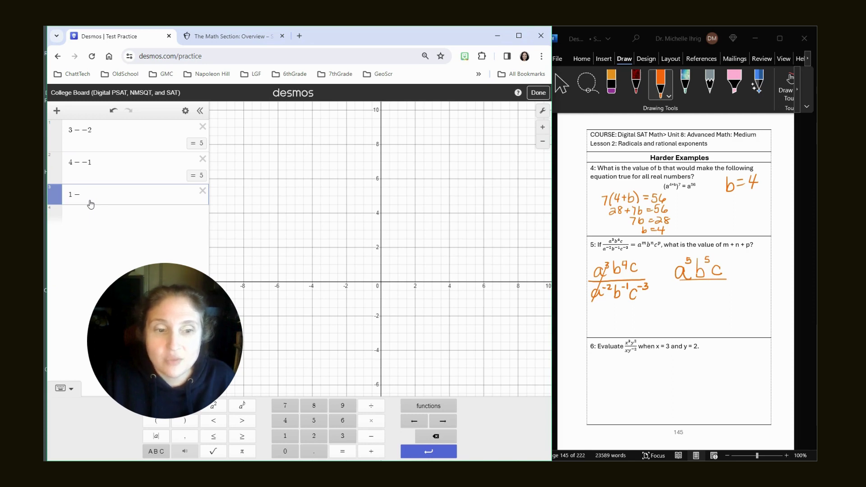
{"action": "type", "text": "--3"}
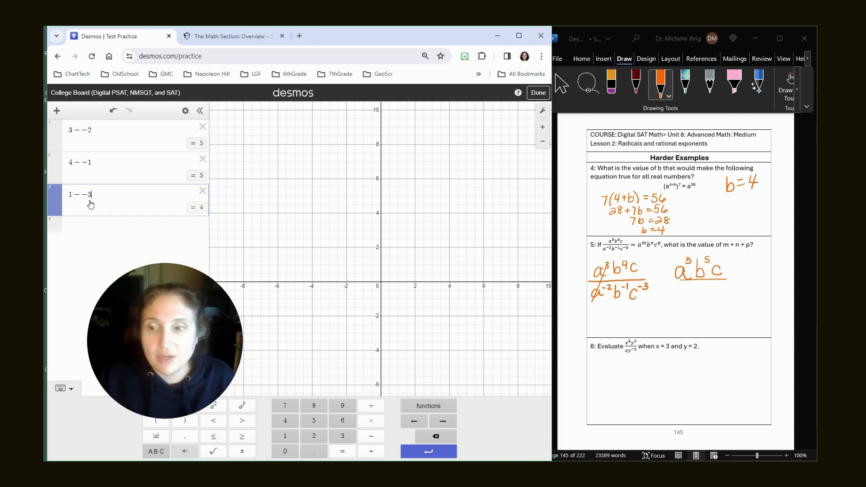
{"action": "left_click", "coordinate": [720, 279]}
{"action": "left_click_drag", "start_coordinate": [721, 256], "coordinate": [725, 261]}
{"action": "left_click_drag", "start_coordinate": [723, 255], "coordinate": [723, 265]}
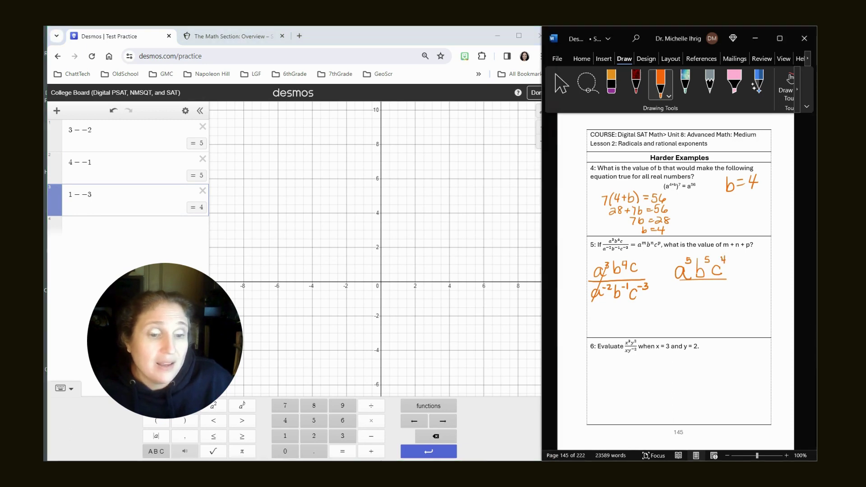
- Slash out the cancelled b and c terms, and redo the orange a in red ink
{"action": "left_click_drag", "start_coordinate": [622, 259], "coordinate": [609, 295]}
{"action": "left_click_drag", "start_coordinate": [634, 261], "coordinate": [628, 293]}
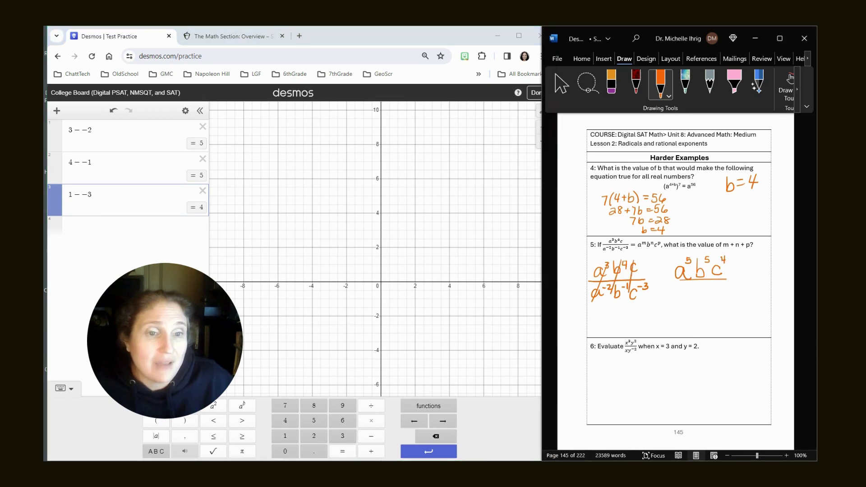
{"action": "left_click", "coordinate": [612, 83]}
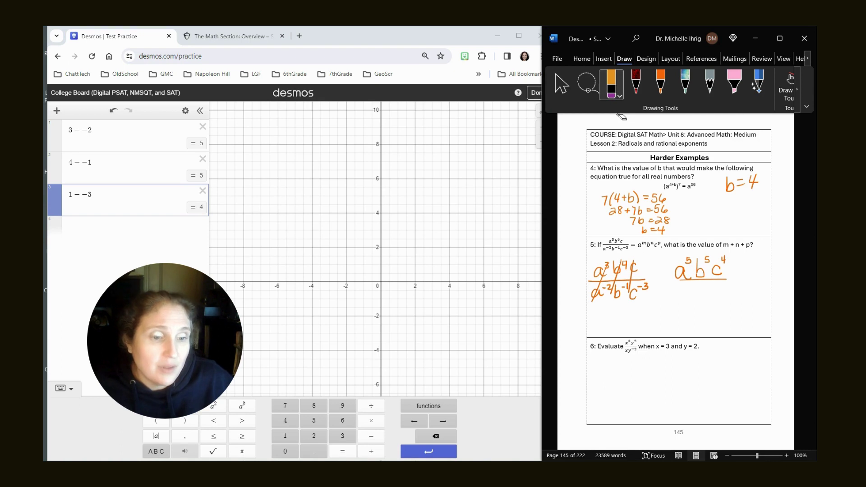
{"action": "left_click_drag", "start_coordinate": [679, 271], "coordinate": [685, 280]}
{"action": "left_click", "coordinate": [635, 84]}
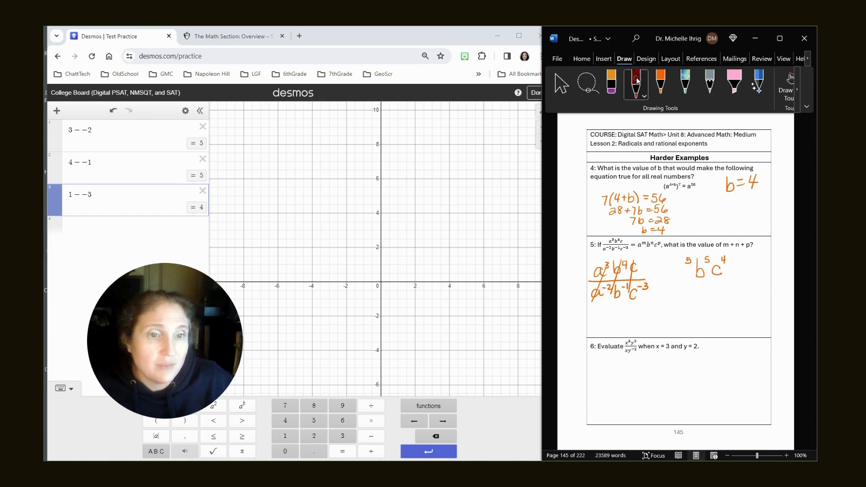
{"action": "left_click_drag", "start_coordinate": [682, 267], "coordinate": [687, 278]}
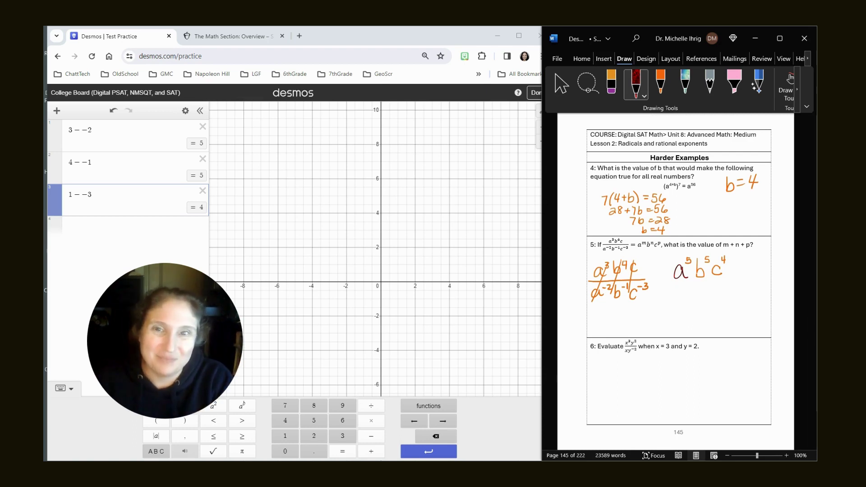
- Delete the three exponent-subtraction calculations from Desmos
{"action": "left_click", "coordinate": [202, 190]}
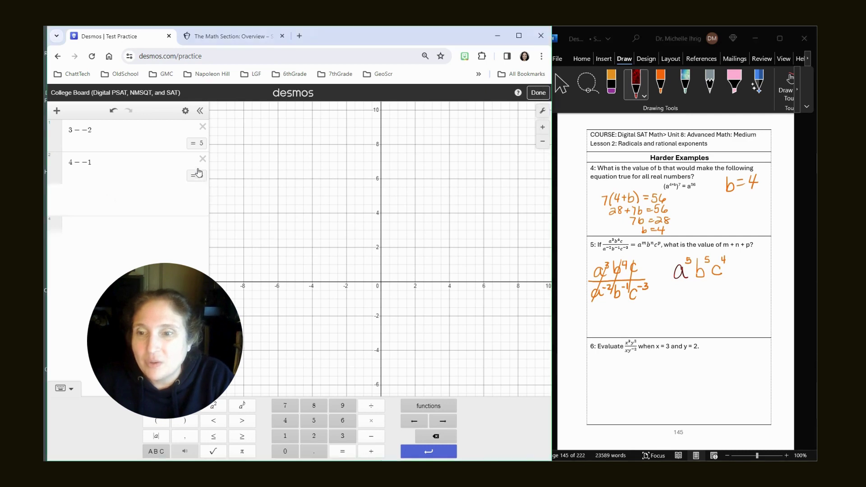
{"action": "left_click", "coordinate": [202, 158]}
{"action": "left_click", "coordinate": [202, 126]}
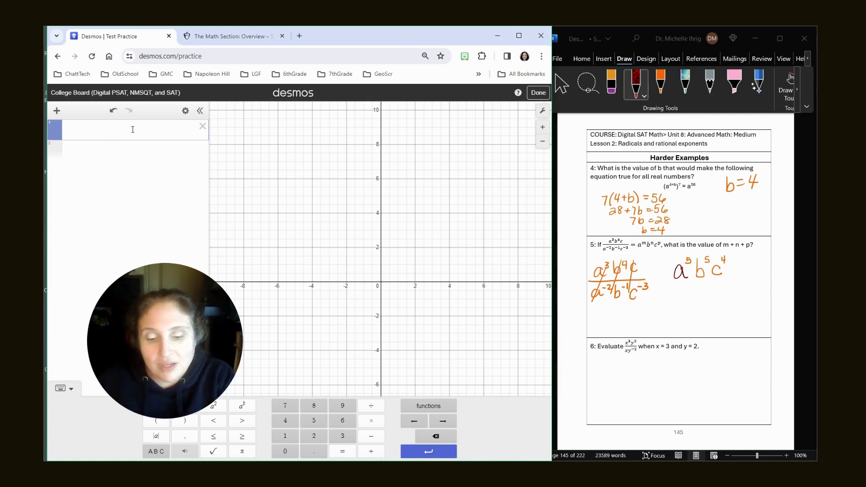
- Enter problem 6's fraction x^3y^2 over xy^-2 in the first expression line
{"action": "type", "text": "/"}
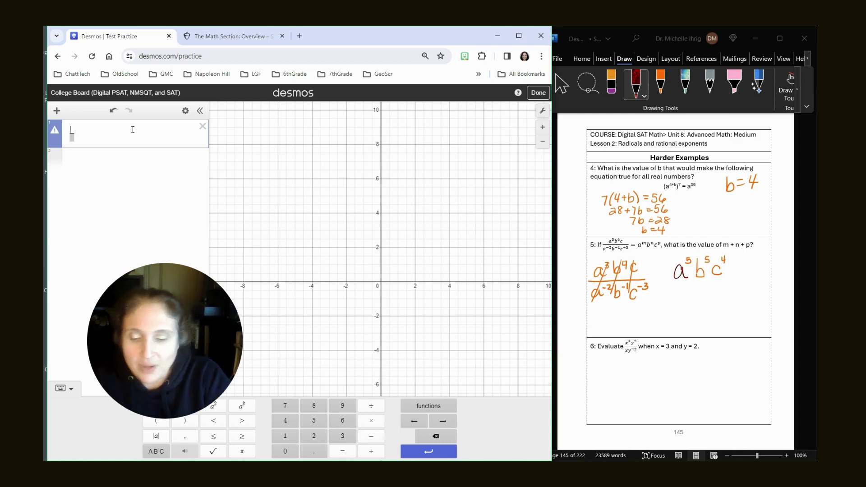
{"action": "type", "text": "x^3"}
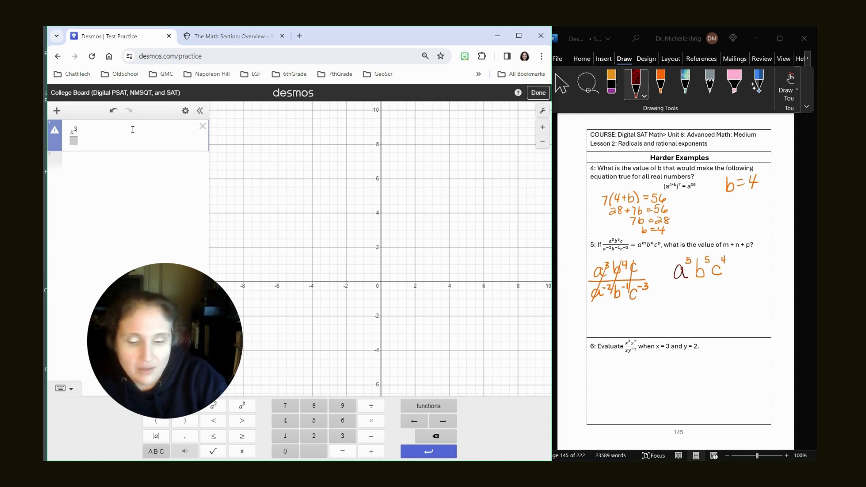
{"action": "key", "text": "Right"}
{"action": "type", "text": "y"}
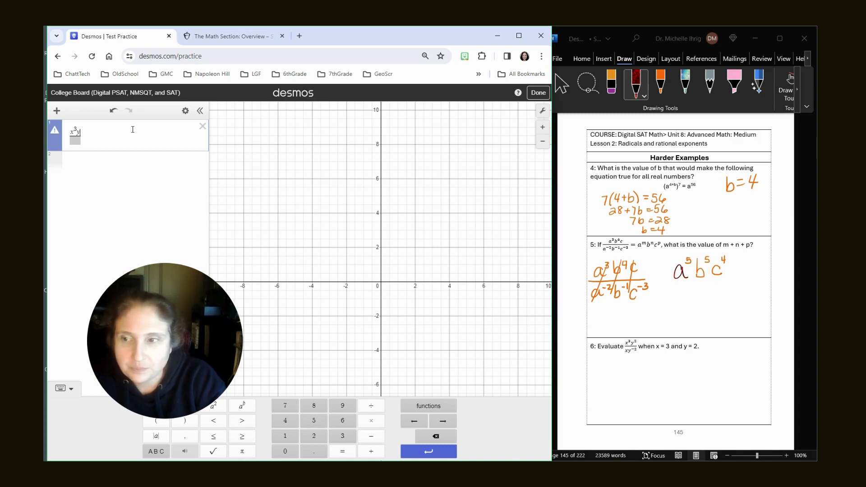
{"action": "type", "text": "^2"}
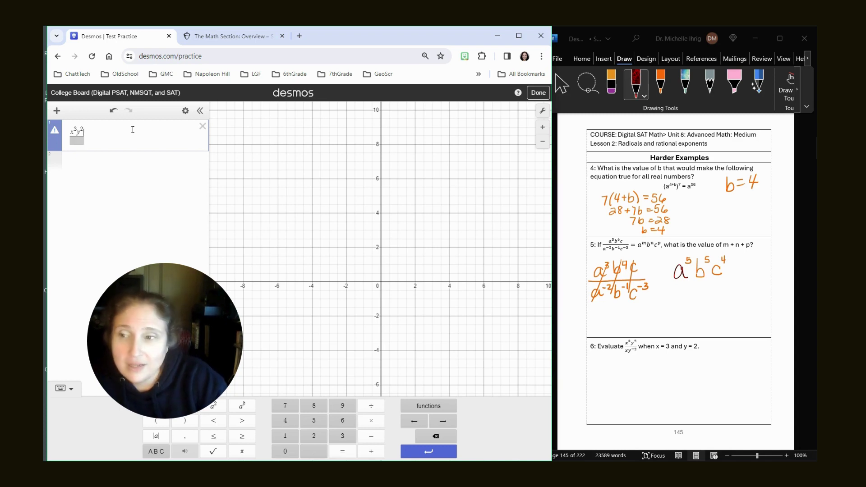
{"action": "key", "text": "Down"}
{"action": "type", "text": "xy^-2"}
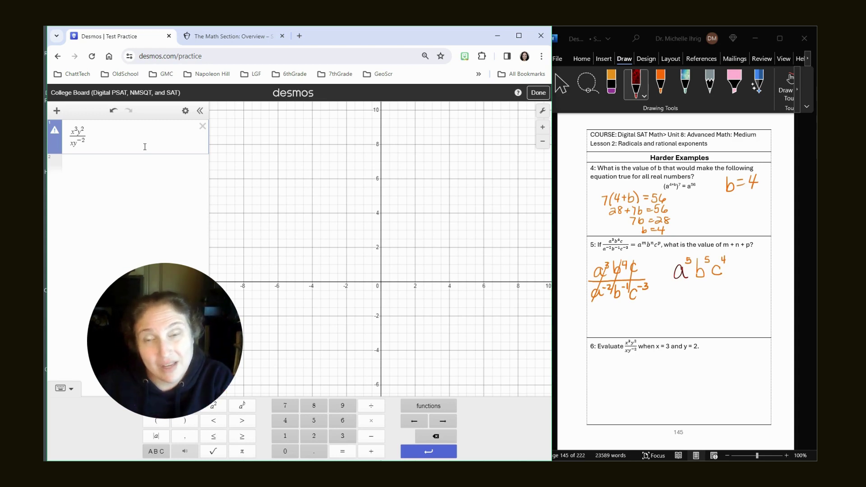
- Rename the fraction's variables, x to a and y to b, giving a³b²/(ab⁻²)
{"action": "double_click", "coordinate": [74, 132]}
{"action": "type", "text": "a"}
{"action": "double_click", "coordinate": [73, 143]}
{"action": "type", "text": "a"}
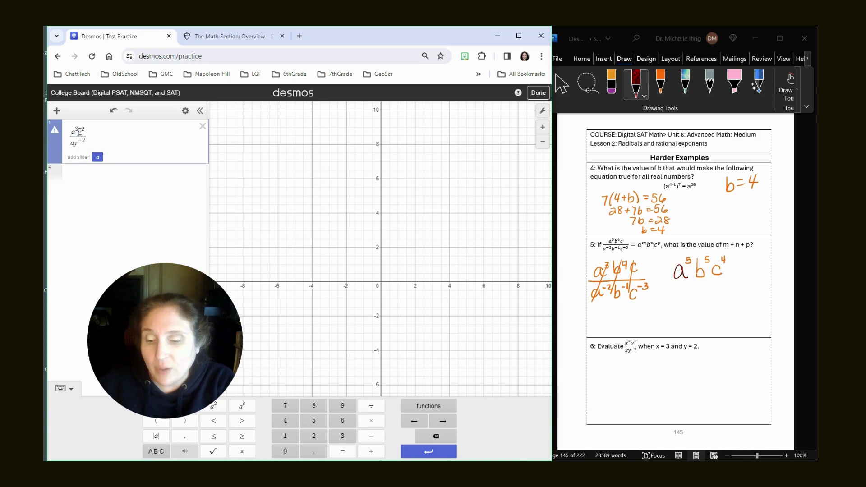
{"action": "double_click", "coordinate": [80, 132]}
{"action": "type", "text": "b"}
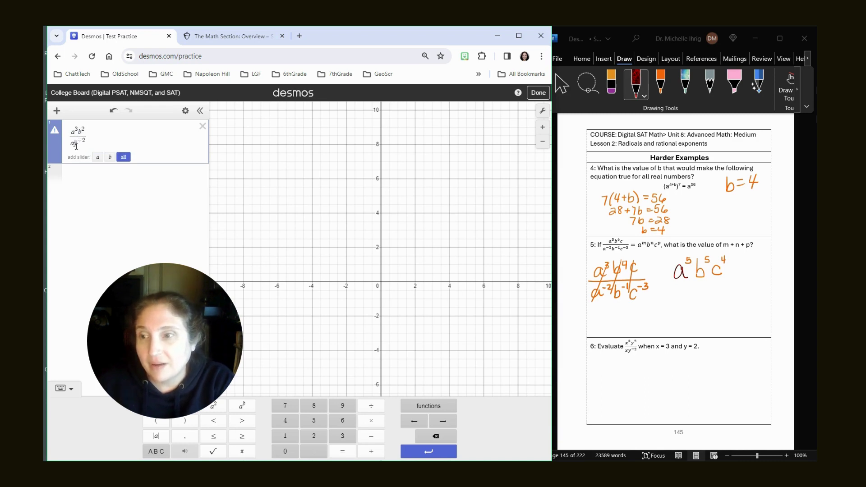
{"action": "double_click", "coordinate": [75, 144]}
{"action": "type", "text": "b"}
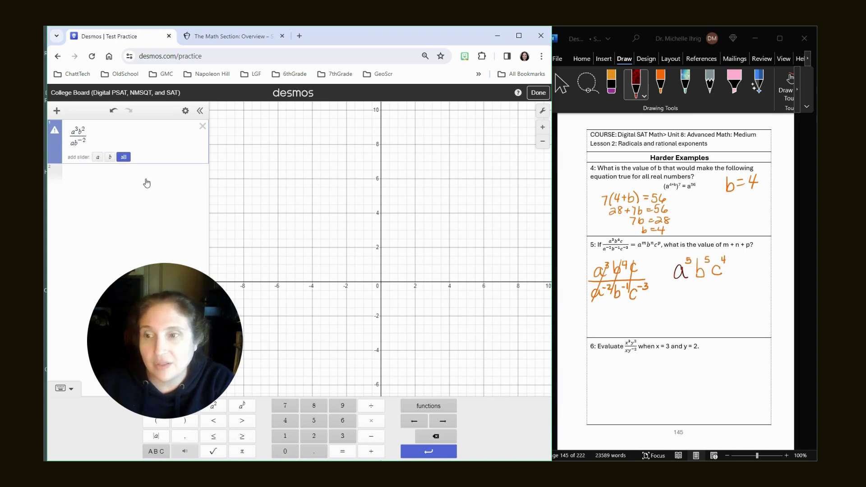
- Add sliders and set a = 3 and b = 2, making the fraction evaluate to 144
{"action": "left_click", "coordinate": [122, 157]}
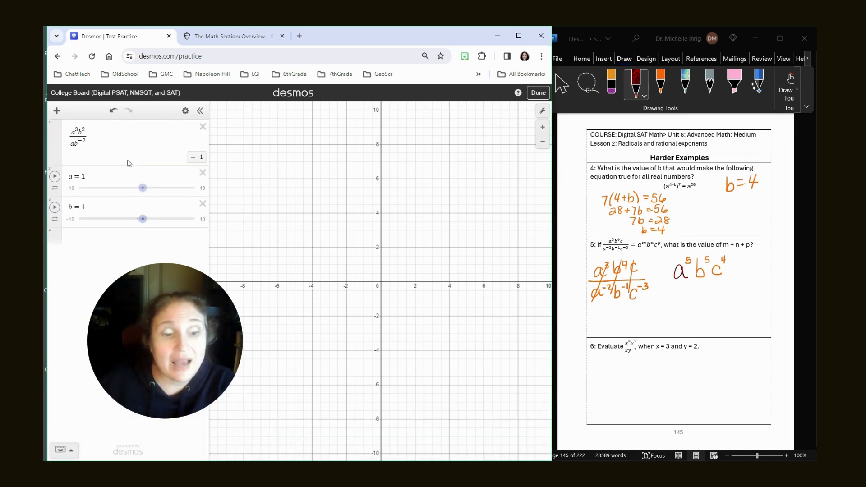
{"action": "left_click", "coordinate": [88, 176]}
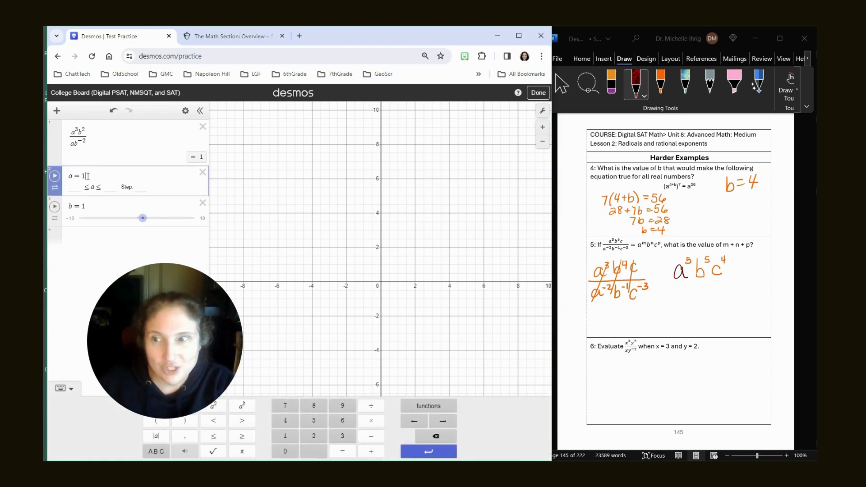
{"action": "key", "text": "BackSpace"}
{"action": "type", "text": "3"}
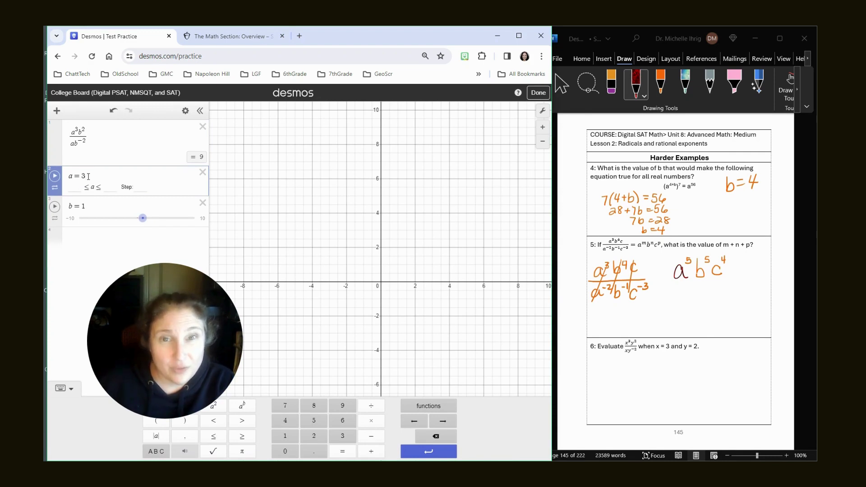
{"action": "left_click", "coordinate": [92, 205]}
{"action": "key", "text": "BackSpace"}
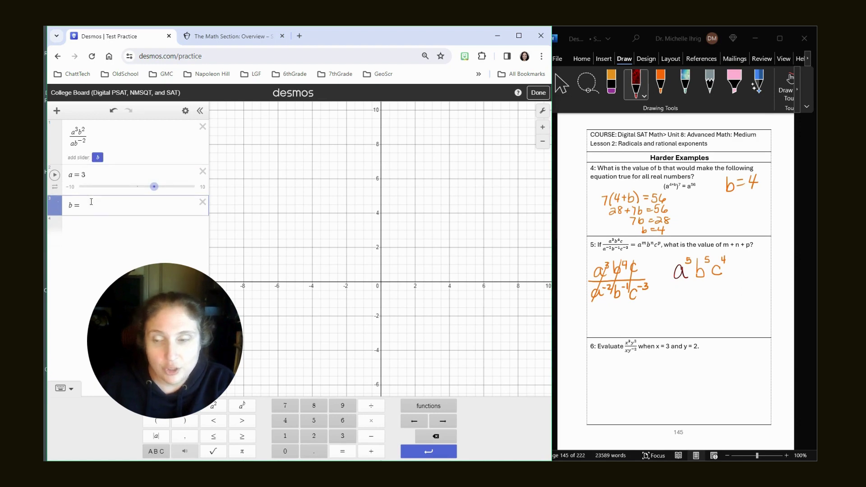
{"action": "type", "text": "2"}
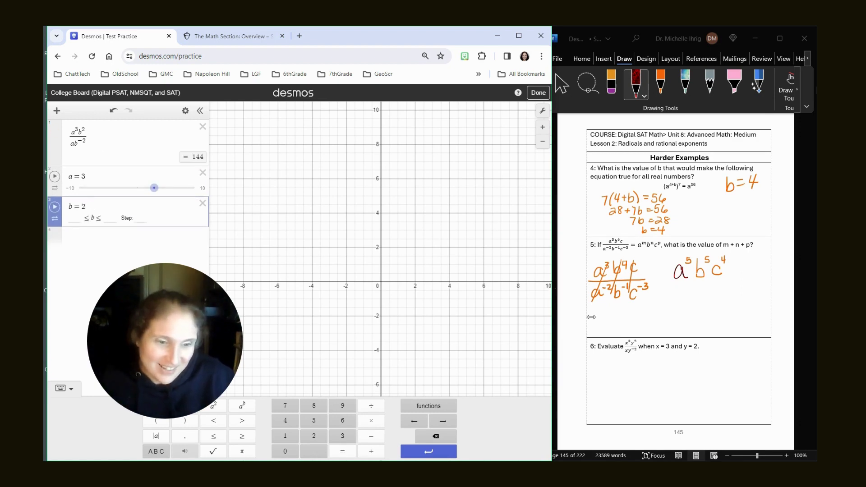
- Ink 144 in red under problem 6, then scroll down to Lesson 3's Basic Examples
{"action": "mouse_move", "coordinate": [675, 375]}
{"action": "left_mouse_down"}
{"action": "mouse_move", "coordinate": [674, 388]}
{"action": "mouse_move", "coordinate": [690, 381]}
{"action": "left_mouse_up"}
{"action": "mouse_move", "coordinate": [693, 372]}
{"action": "left_mouse_down"}
{"action": "mouse_move", "coordinate": [693, 382]}
{"action": "mouse_move", "coordinate": [703, 378]}
{"action": "left_mouse_up"}
{"action": "left_click_drag", "start_coordinate": [699, 368], "coordinate": [699, 389]}
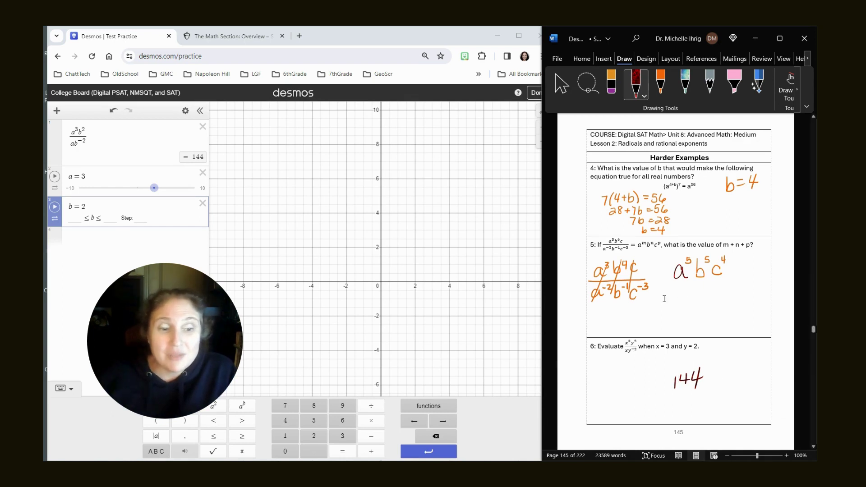
{"action": "scroll", "coordinate": [666, 305], "scroll_direction": "down", "scroll_amount": 5}
{"action": "scroll", "coordinate": [666, 306], "scroll_direction": "down", "scroll_amount": 3}
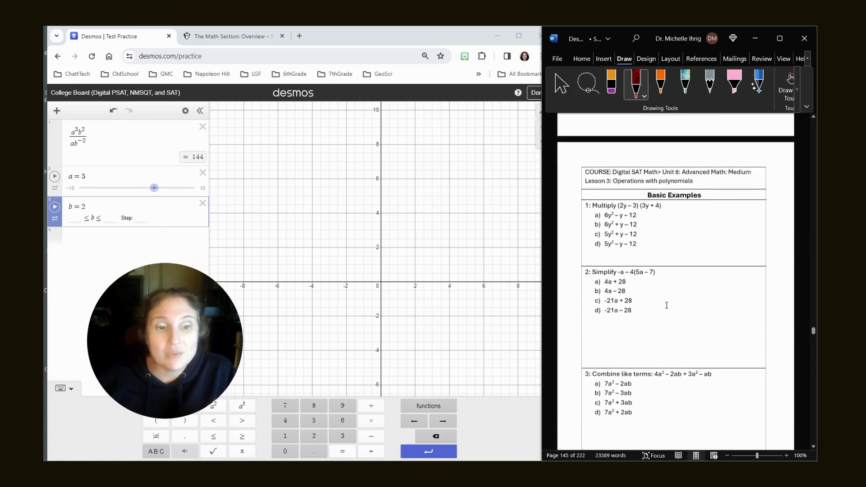